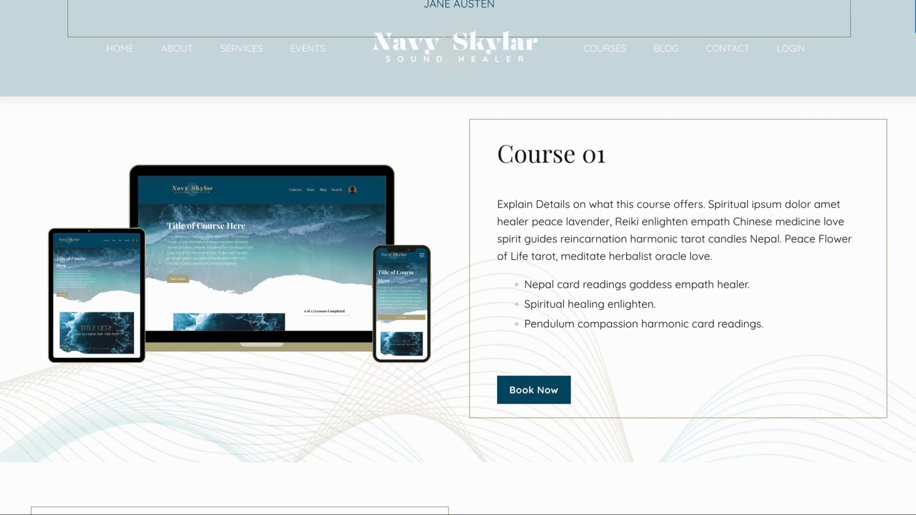
Open the Elements library and show the full Frames collection
{"action": "scroll", "coordinate": [442, 296], "scroll_direction": "up", "scroll_amount": 3}
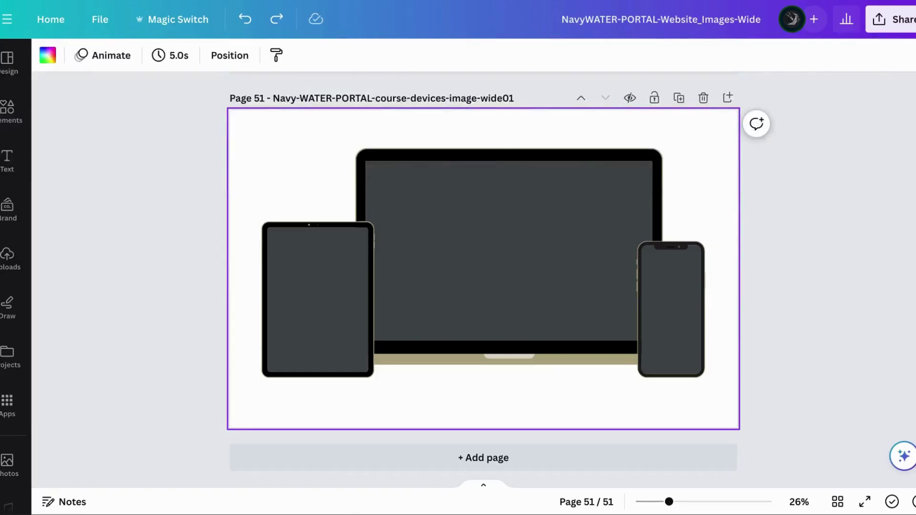
{"action": "scroll", "coordinate": [289, 241], "scroll_direction": "up", "scroll_amount": 1}
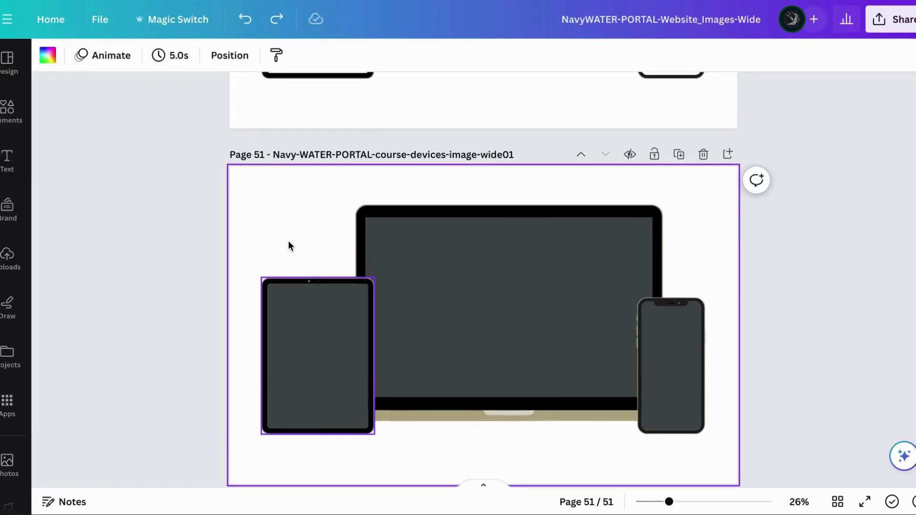
{"action": "scroll", "coordinate": [288, 240], "scroll_direction": "down", "scroll_amount": 1}
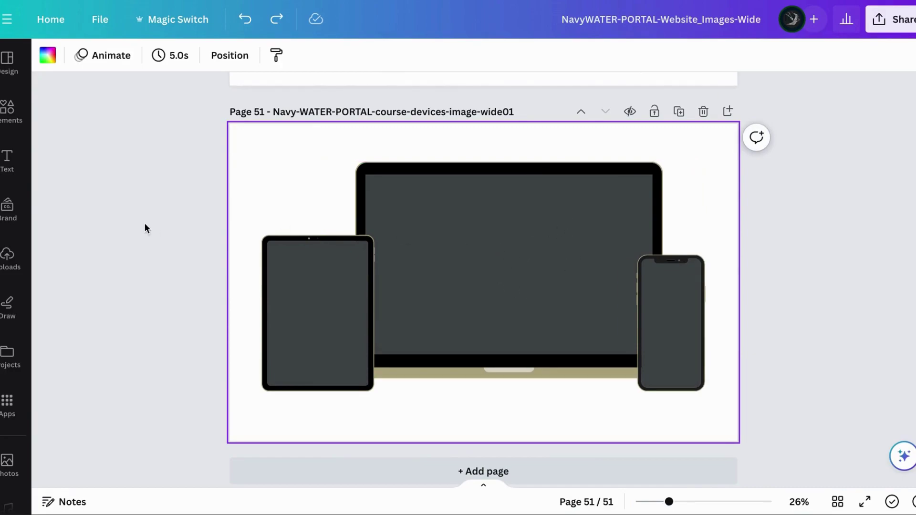
{"action": "left_click", "coordinate": [7, 105]}
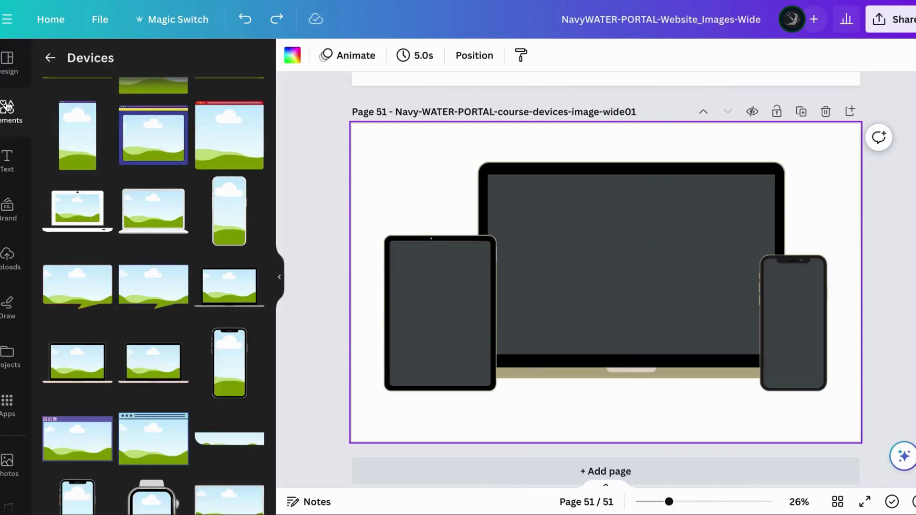
{"action": "left_click", "coordinate": [50, 59]}
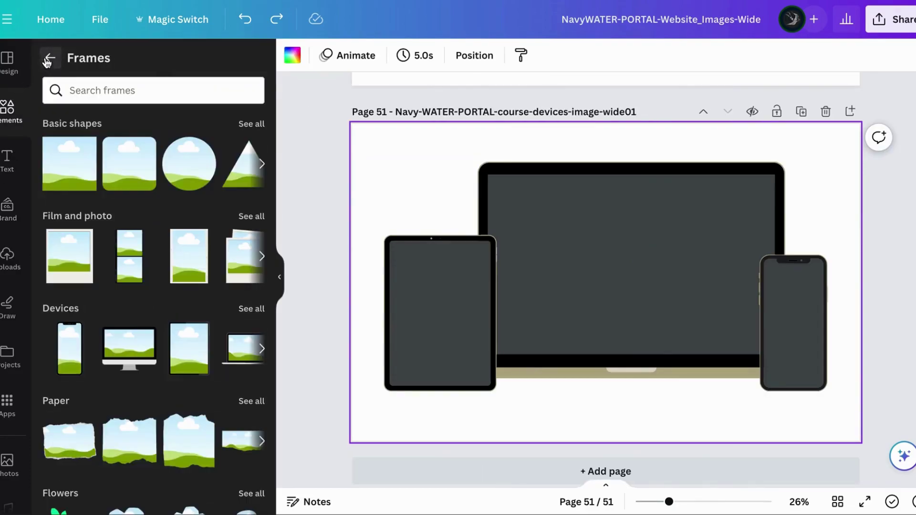
{"action": "left_click", "coordinate": [50, 59]}
{"action": "scroll", "coordinate": [163, 275], "scroll_direction": "down", "scroll_amount": 8}
{"action": "scroll", "coordinate": [163, 276], "scroll_direction": "down", "scroll_amount": 10}
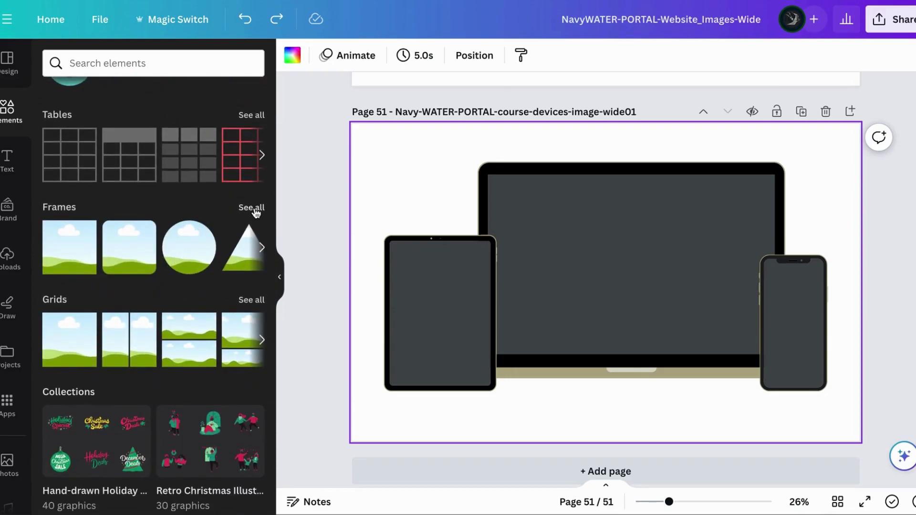
{"action": "left_click", "coordinate": [253, 208]}
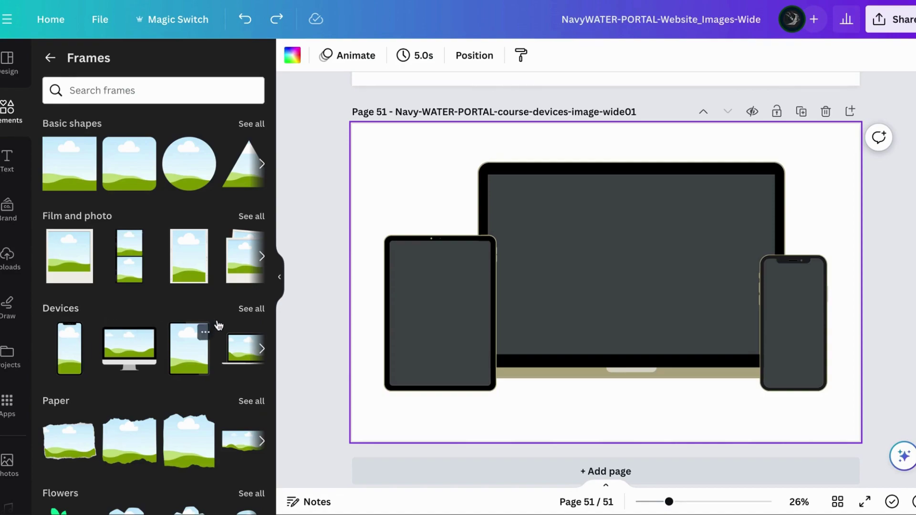
Add a laptop device frame with a placeholder landscape screen to page 51
{"action": "left_click", "coordinate": [251, 309]}
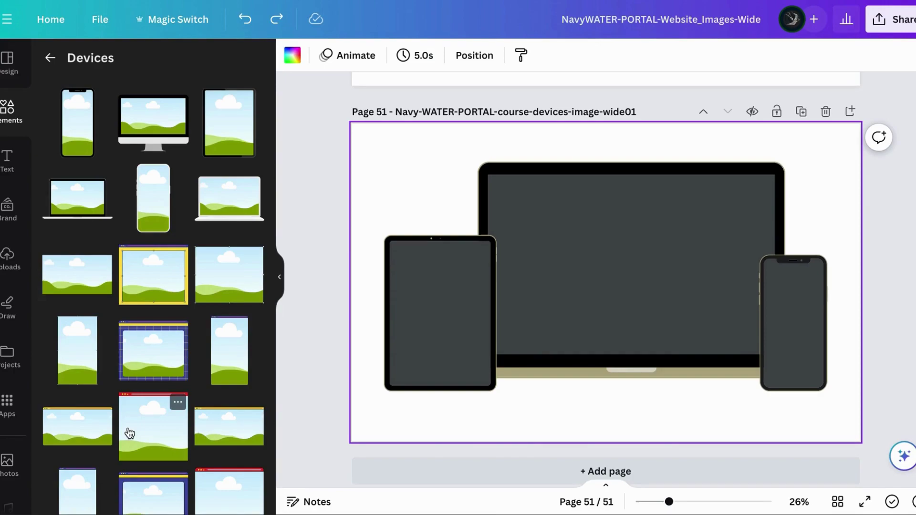
{"action": "scroll", "coordinate": [138, 453], "scroll_direction": "down", "scroll_amount": 10}
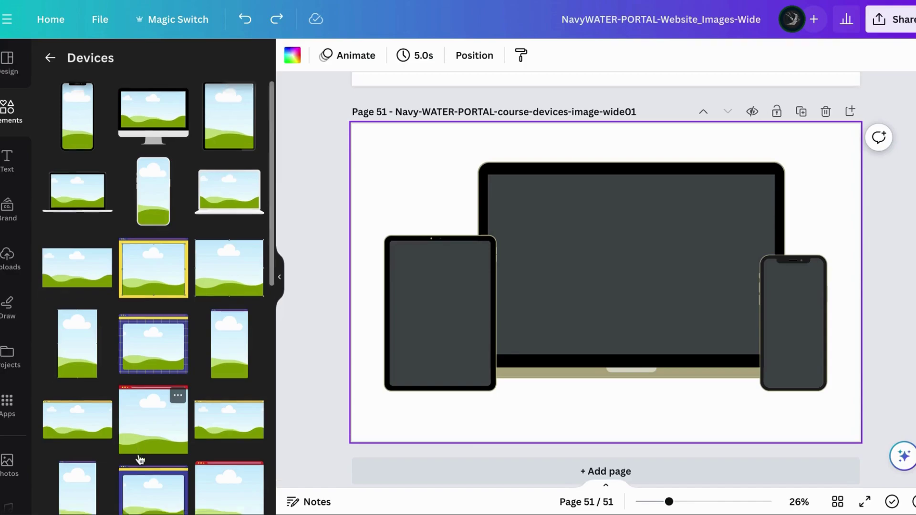
{"action": "scroll", "coordinate": [138, 453], "scroll_direction": "down", "scroll_amount": 1}
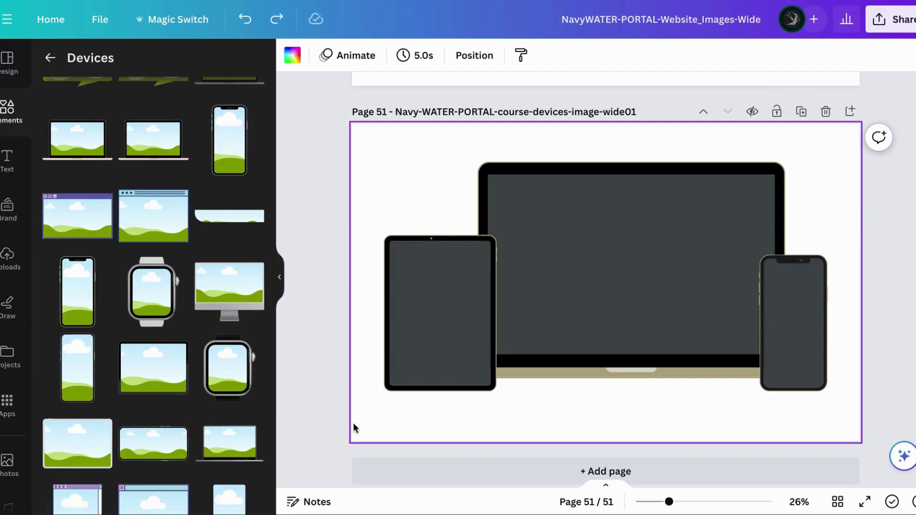
{"action": "left_click", "coordinate": [167, 144]}
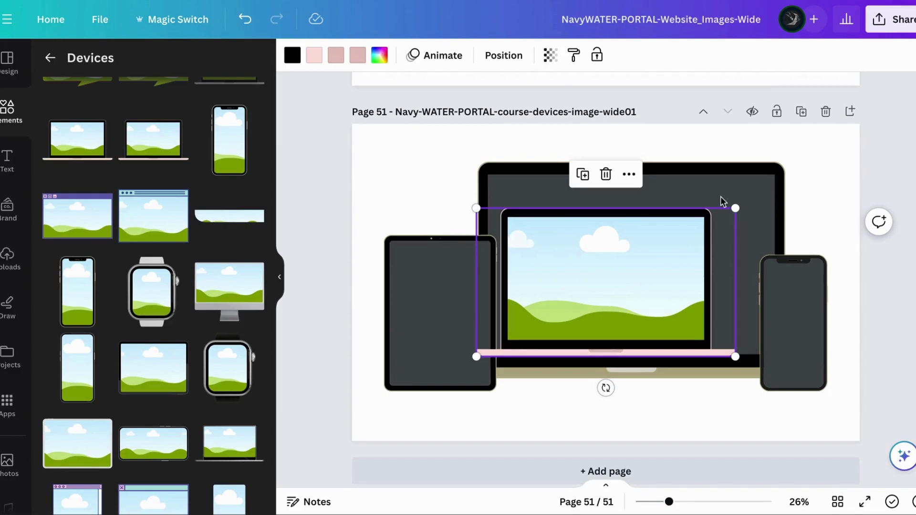
Fill the laptop frame dark grey from Document colors, then delete it, restoring the three-device page
{"action": "left_click", "coordinate": [380, 56]}
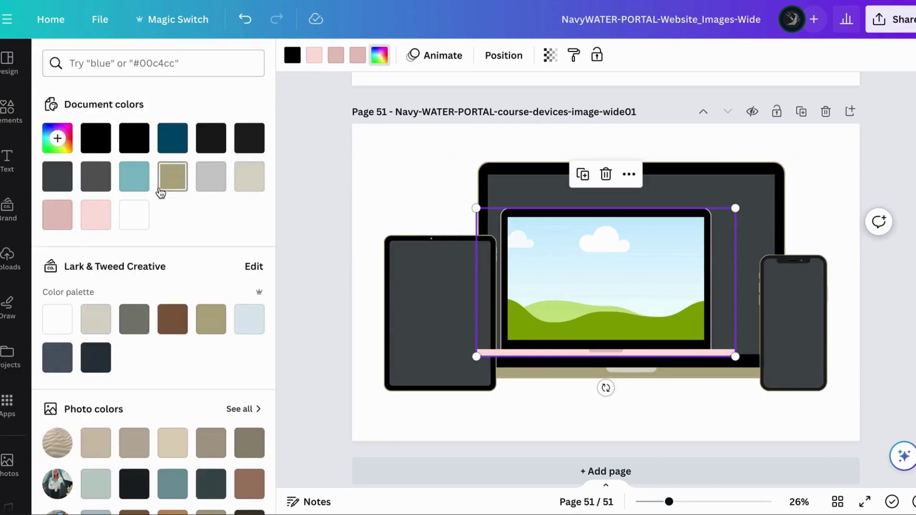
{"action": "left_click", "coordinate": [57, 176]}
{"action": "left_click", "coordinate": [405, 169]}
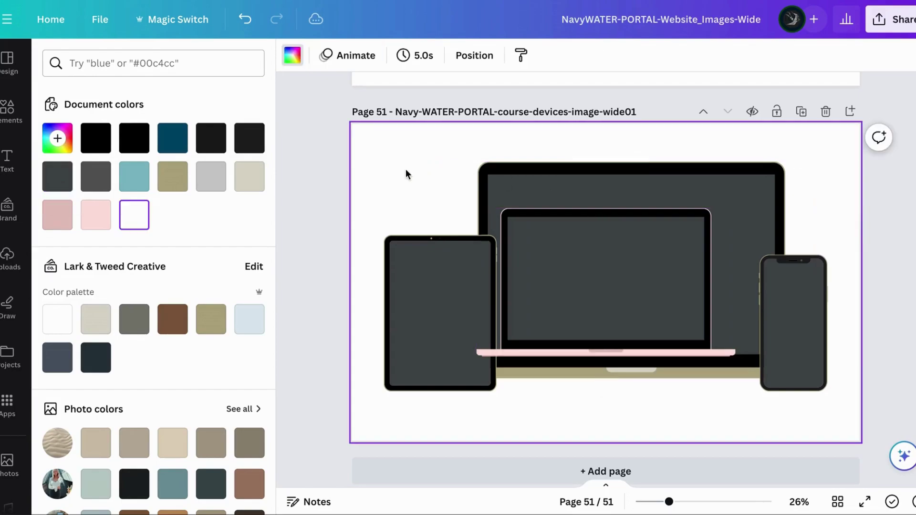
{"action": "left_click", "coordinate": [567, 277]}
{"action": "key", "text": "Delete"}
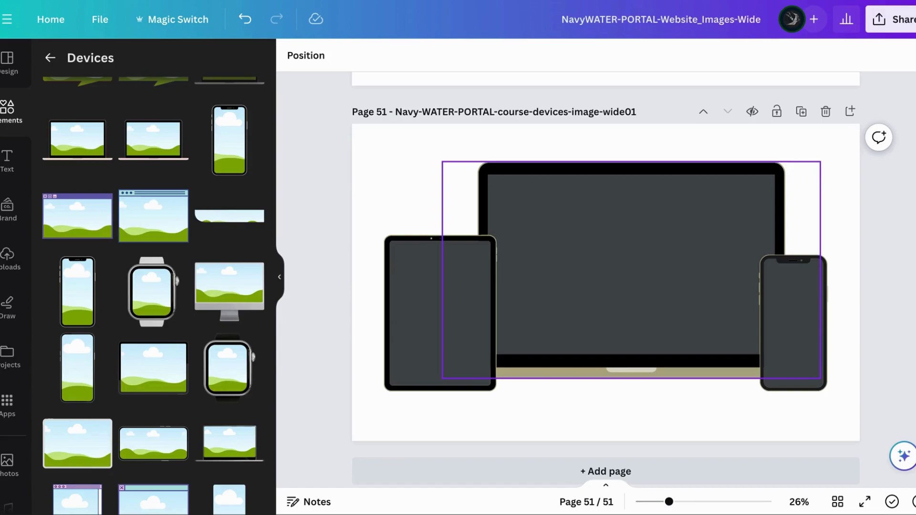
{"action": "left_click", "coordinate": [396, 168]}
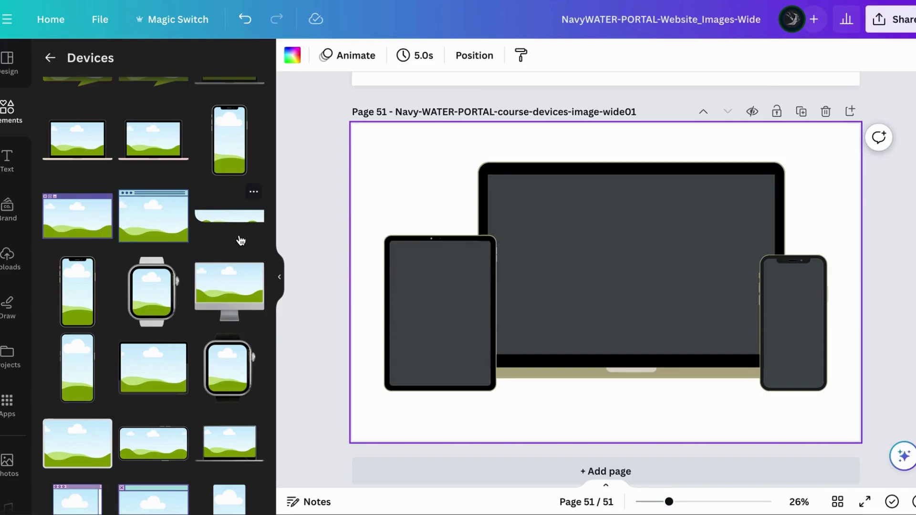
{"action": "left_click", "coordinate": [7, 258]}
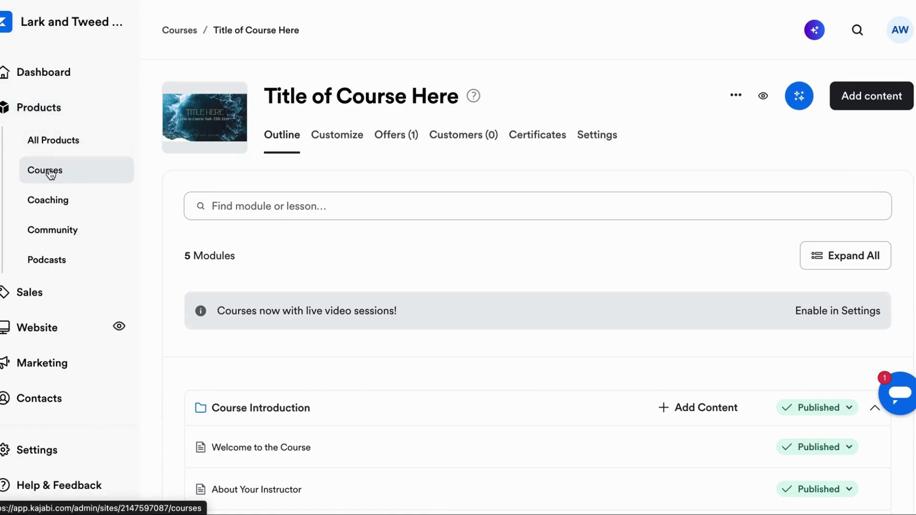
Open the 'Title of Course Here' product page in Kajabi's theme editor via Customize
{"action": "left_click", "coordinate": [337, 142]}
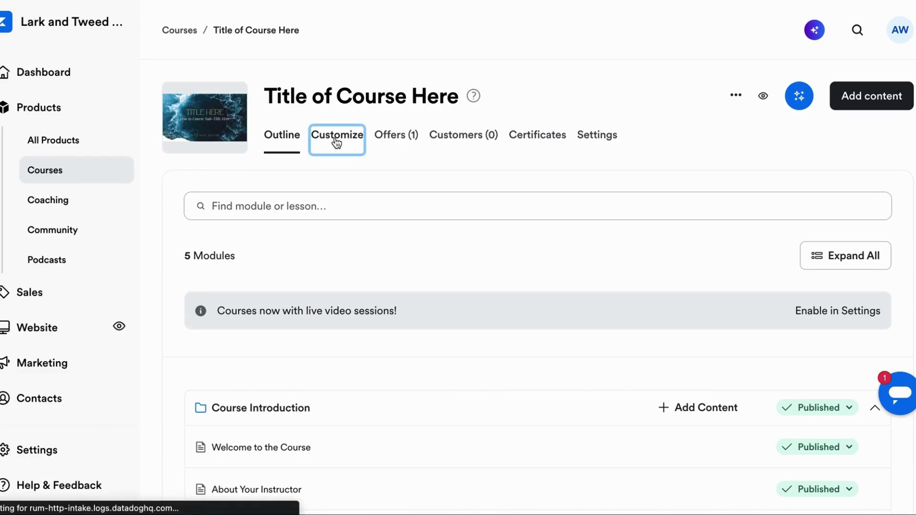
{"action": "mouse_move", "coordinate": [543, 264]}
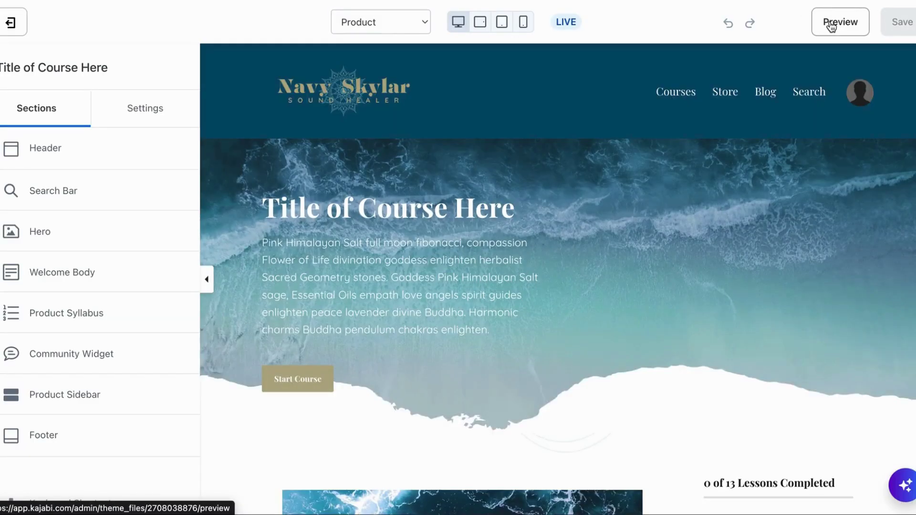
Show the course page in full-screen preview and select it for a screenshot
{"action": "left_click", "coordinate": [831, 25]}
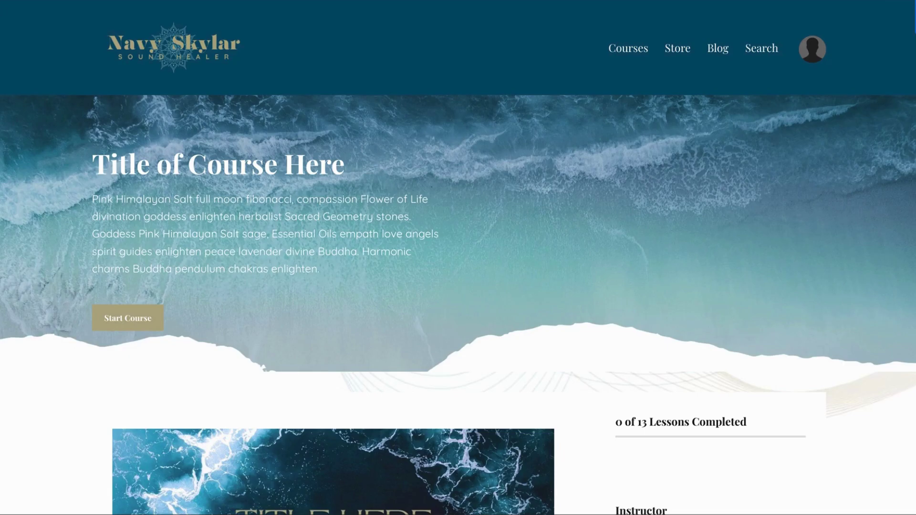
{"action": "mouse_move", "coordinate": [0, 0]}
{"action": "left_mouse_down"}
{"action": "mouse_move", "coordinate": [334, 208]}
{"action": "mouse_move", "coordinate": [568, 290]}
{"action": "mouse_move", "coordinate": [810, 471]}
{"action": "mouse_move", "coordinate": [901, 487]}
{"action": "left_mouse_up"}
Open DevTools on the course preview and emulate an iPhone 12 Pro at 390×844
{"action": "right_click", "coordinate": [510, 140]}
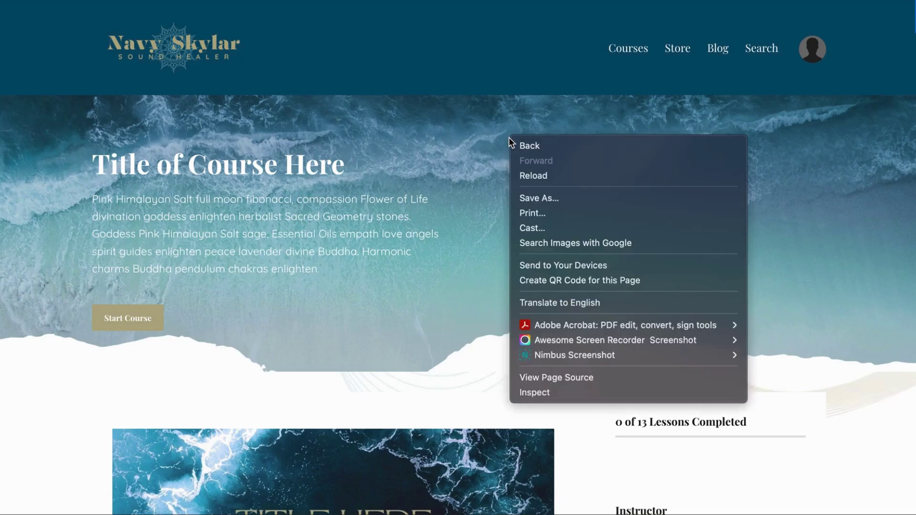
{"action": "left_click", "coordinate": [528, 392]}
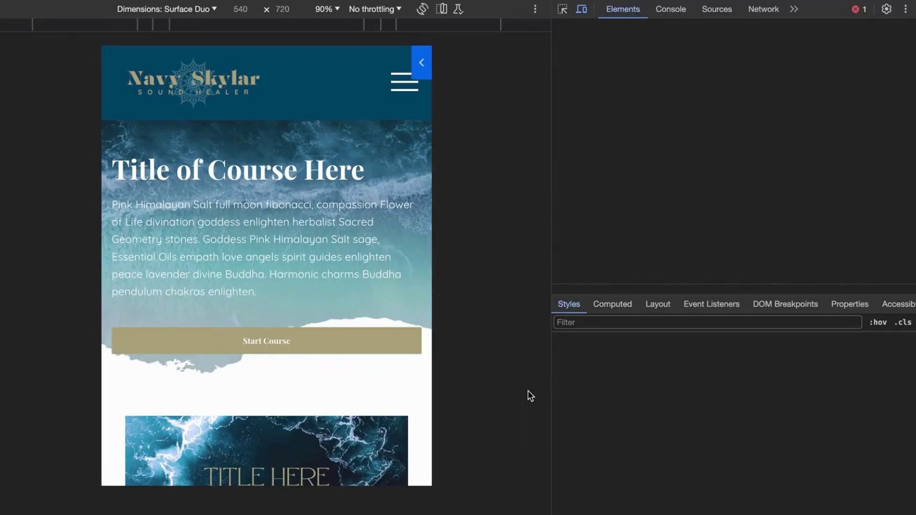
{"action": "left_click", "coordinate": [581, 9]}
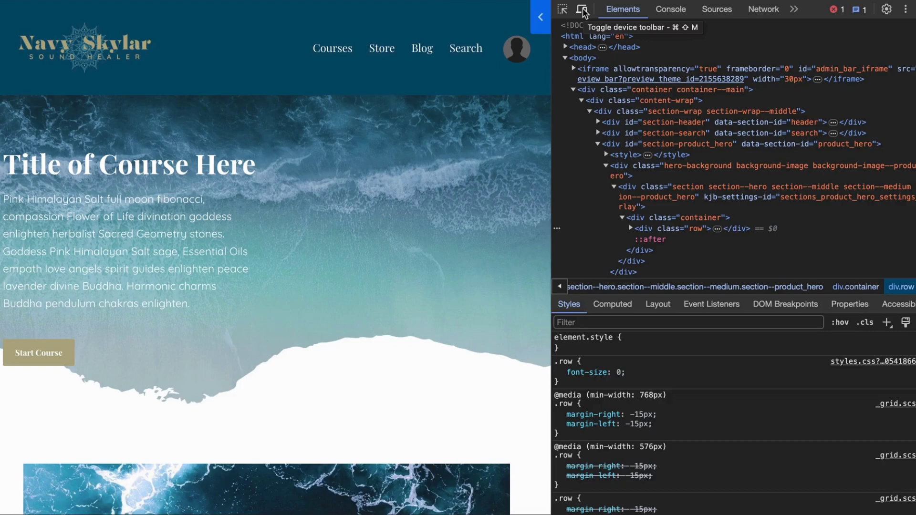
{"action": "left_click", "coordinate": [582, 10]}
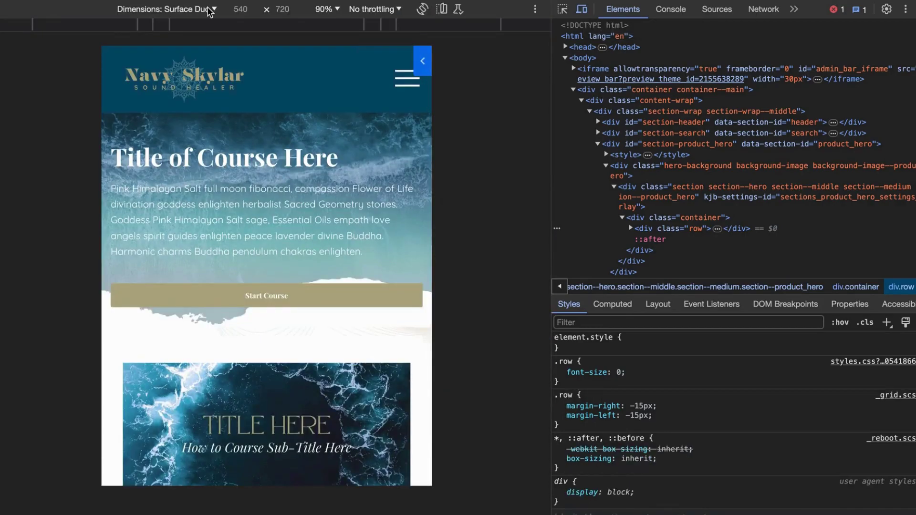
{"action": "left_click", "coordinate": [210, 9]}
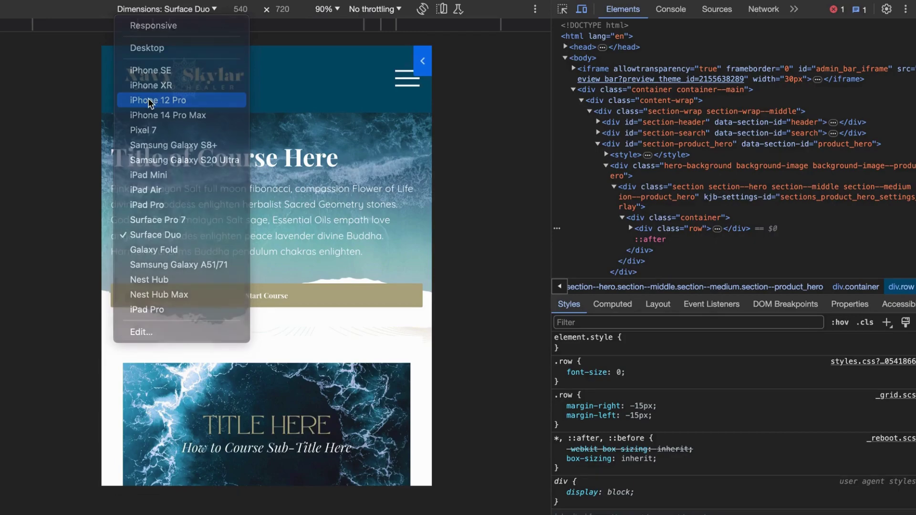
{"action": "left_click", "coordinate": [149, 100]}
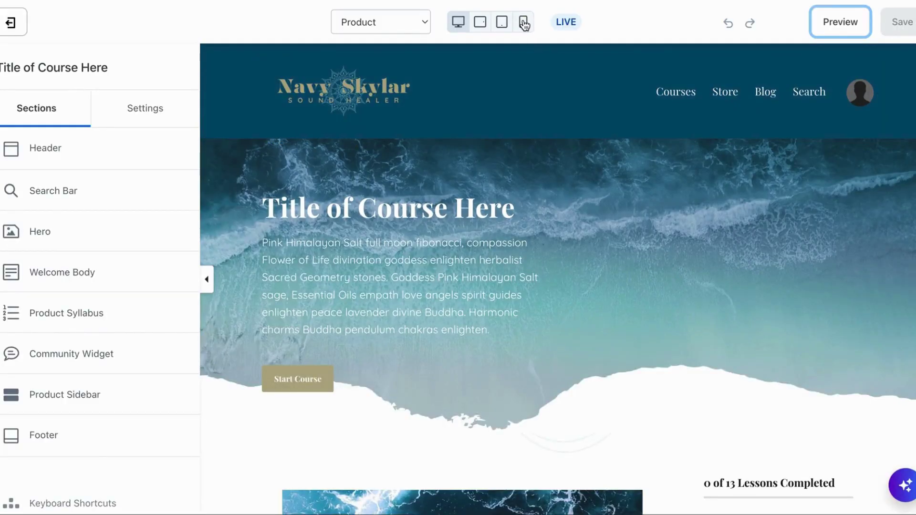
Switch Kajabi's editor to mobile preview, then return to the iPhone 12 Pro emulation
{"action": "left_click", "coordinate": [524, 22]}
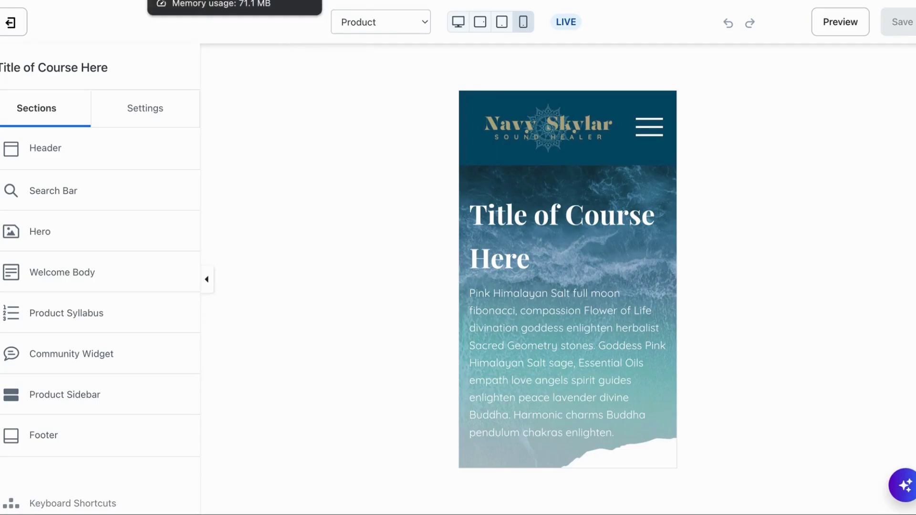
{"action": "left_click", "coordinate": [210, 5]}
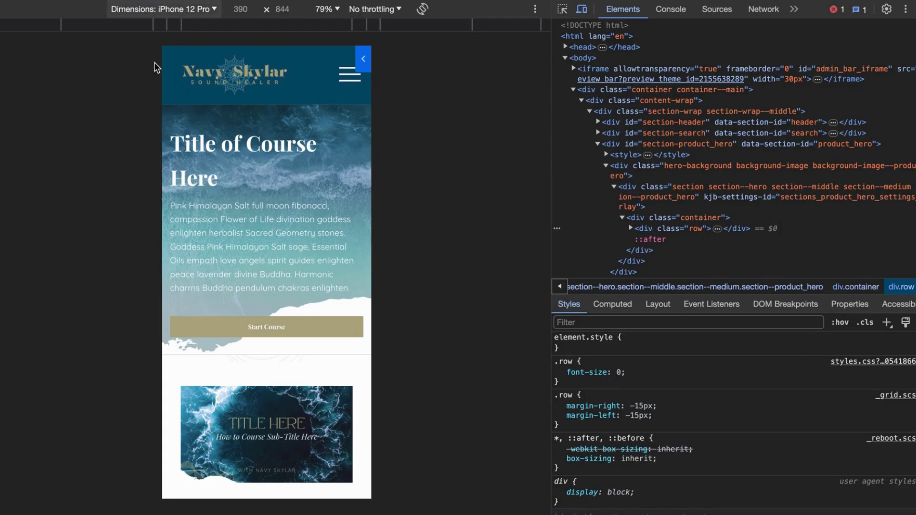
Capture region screenshots of the course page at iPhone 12 Pro and Surface Pro 7 sizes
{"action": "key", "text": "super+shift+4"}
{"action": "left_click_drag", "start_coordinate": [163, 45], "coordinate": [370, 498]}
{"action": "left_click", "coordinate": [213, 10]}
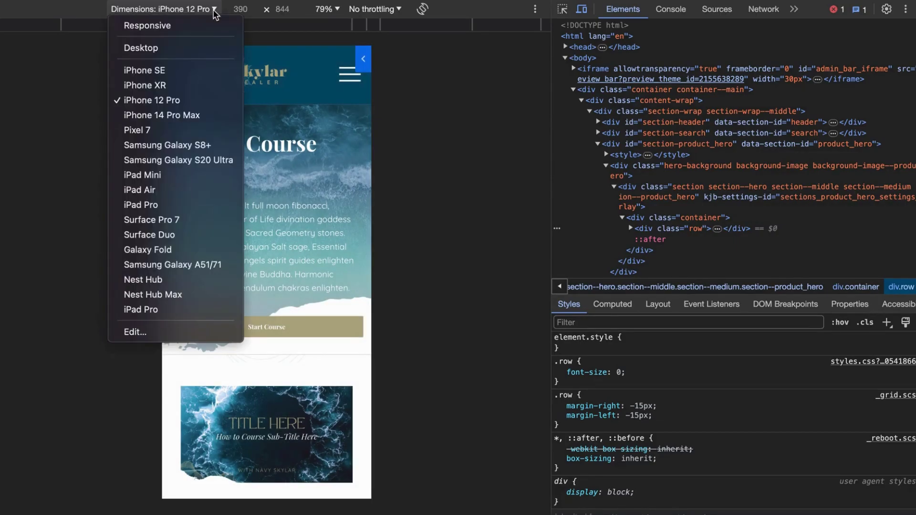
{"action": "left_click", "coordinate": [161, 234]}
{"action": "left_click", "coordinate": [186, 10]}
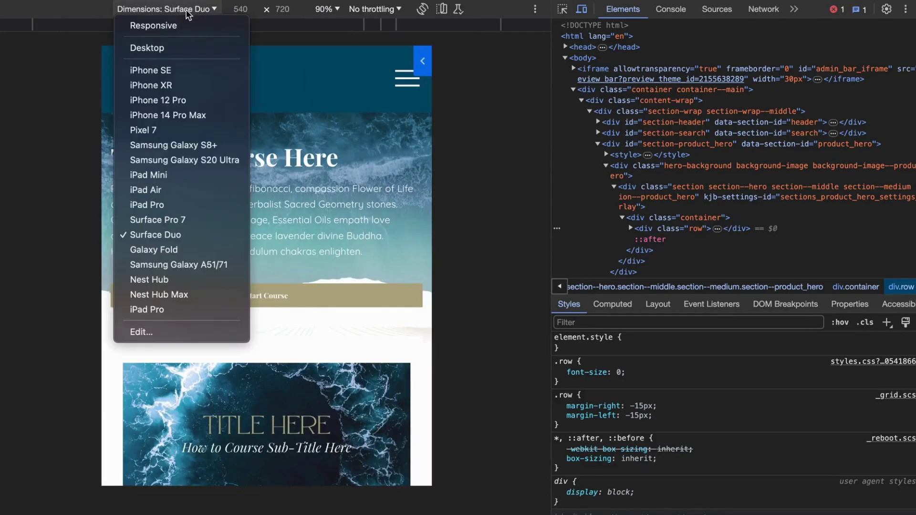
{"action": "left_click", "coordinate": [155, 223]}
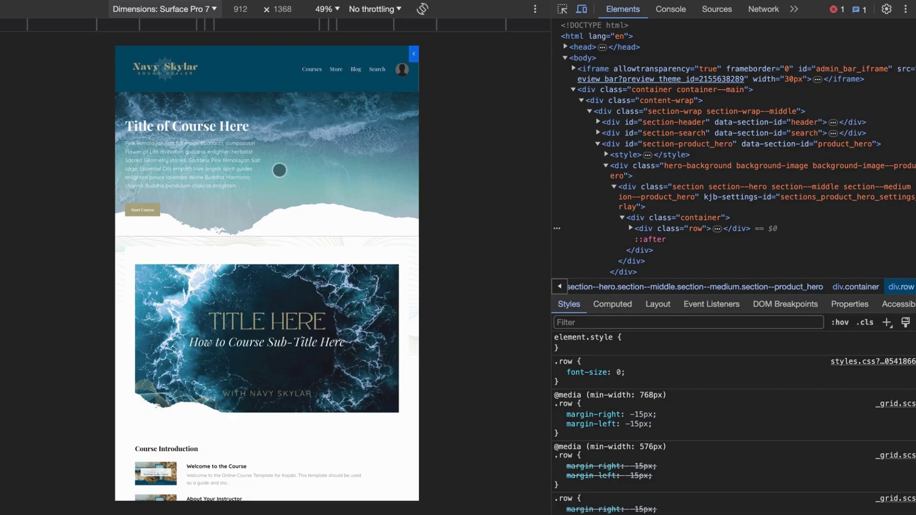
{"action": "key", "text": "super+shift+4"}
{"action": "left_click_drag", "start_coordinate": [114, 46], "coordinate": [418, 500]}
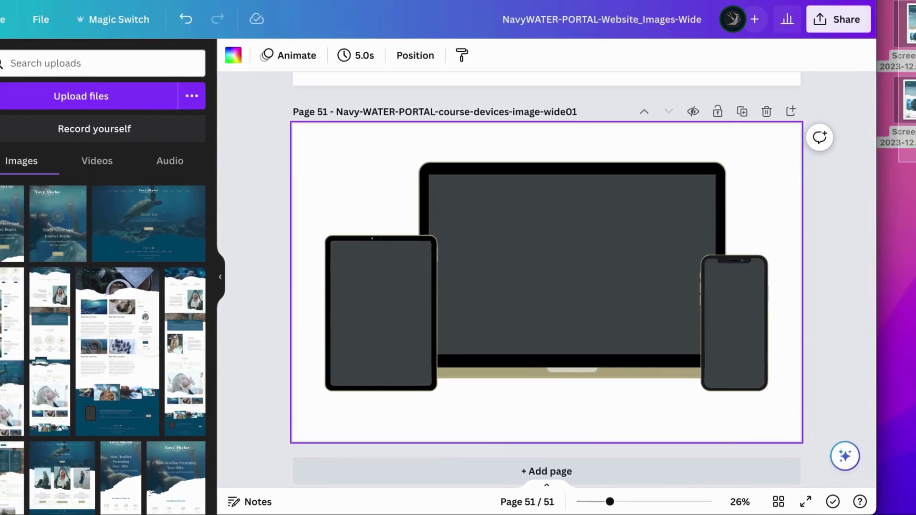
Upload the desktop screenshots to Canva and place the wide one in the laptop screen
{"action": "left_click_drag", "start_coordinate": [914, 163], "coordinate": [883, 10]}
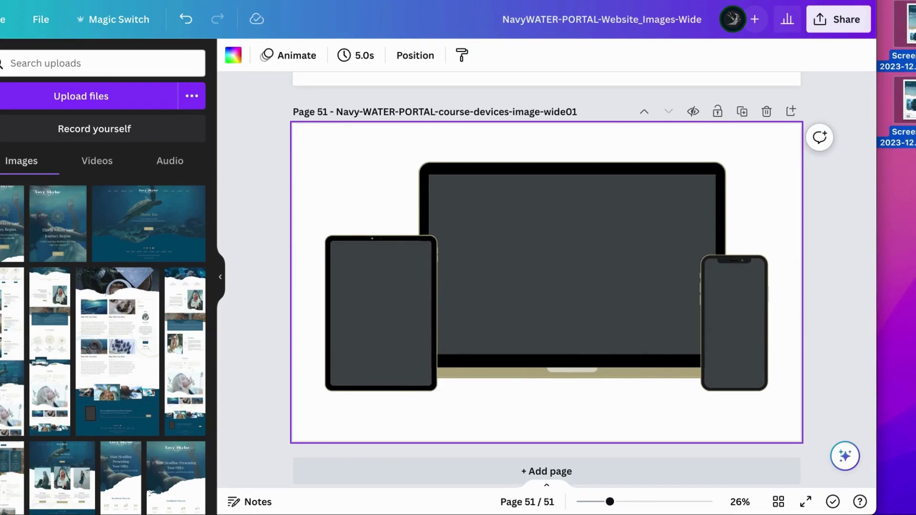
{"action": "left_click_drag", "start_coordinate": [906, 28], "coordinate": [94, 222]}
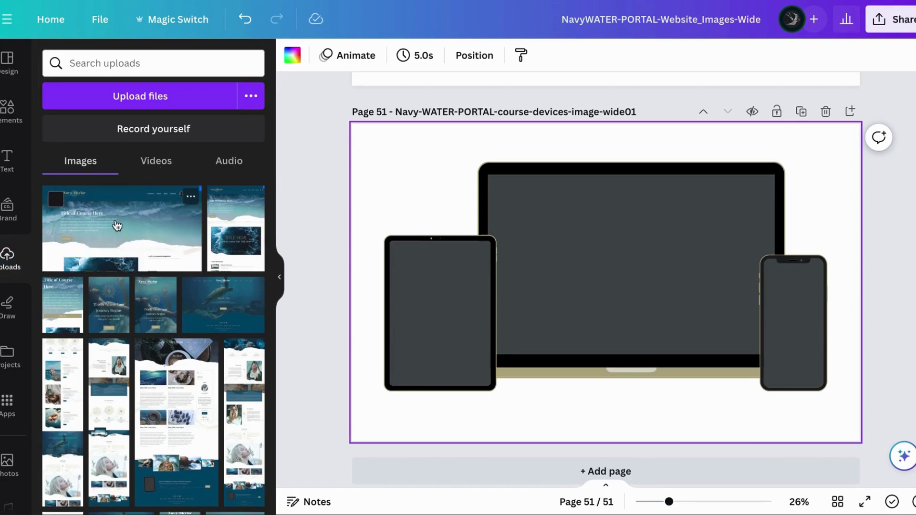
{"action": "left_click_drag", "start_coordinate": [117, 225], "coordinate": [563, 230]}
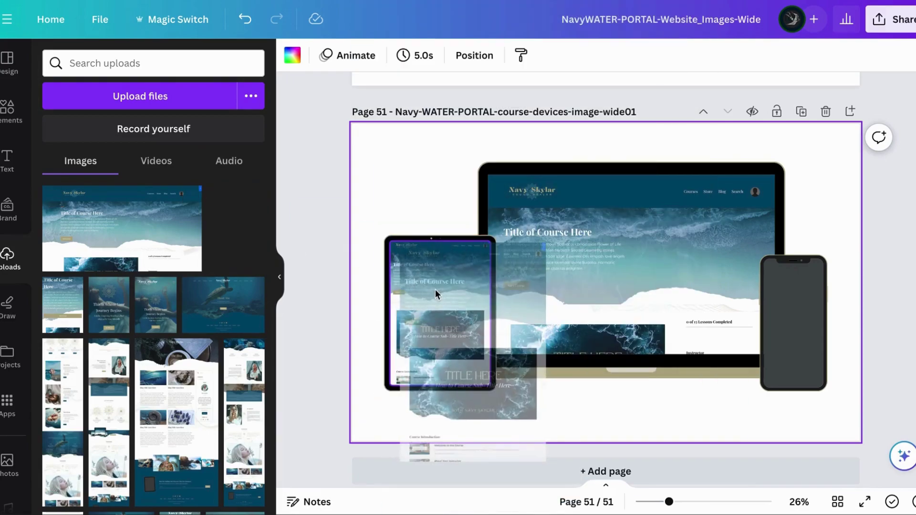
Fit the tablet screenshot into the tablet screen and place the phone screenshot in the phone
{"action": "left_click_drag", "start_coordinate": [435, 292], "coordinate": [434, 290]}
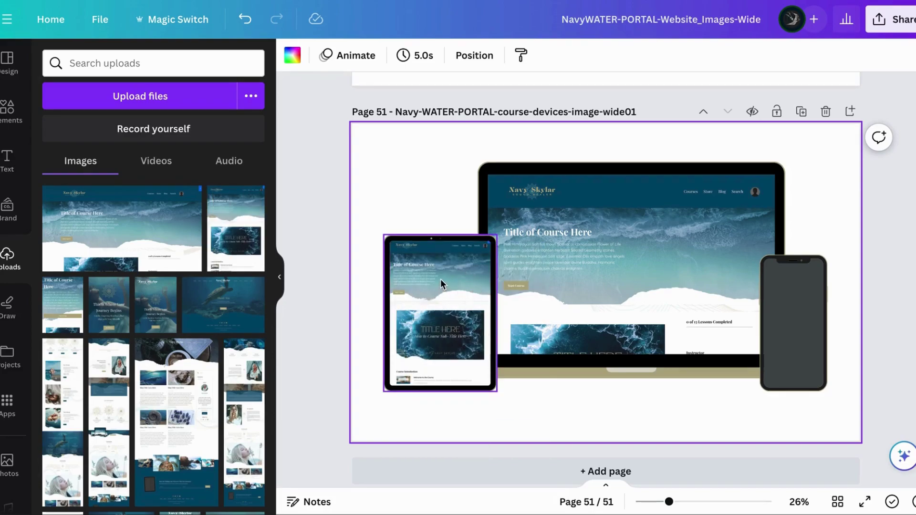
{"action": "double_click", "coordinate": [436, 273]}
{"action": "left_click_drag", "start_coordinate": [437, 273], "coordinate": [442, 296]}
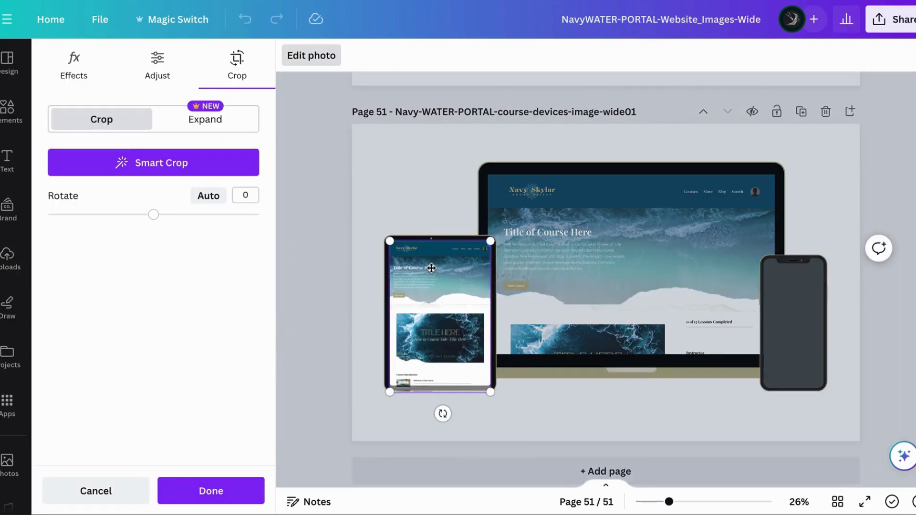
{"action": "left_click_drag", "start_coordinate": [470, 381], "coordinate": [441, 358]}
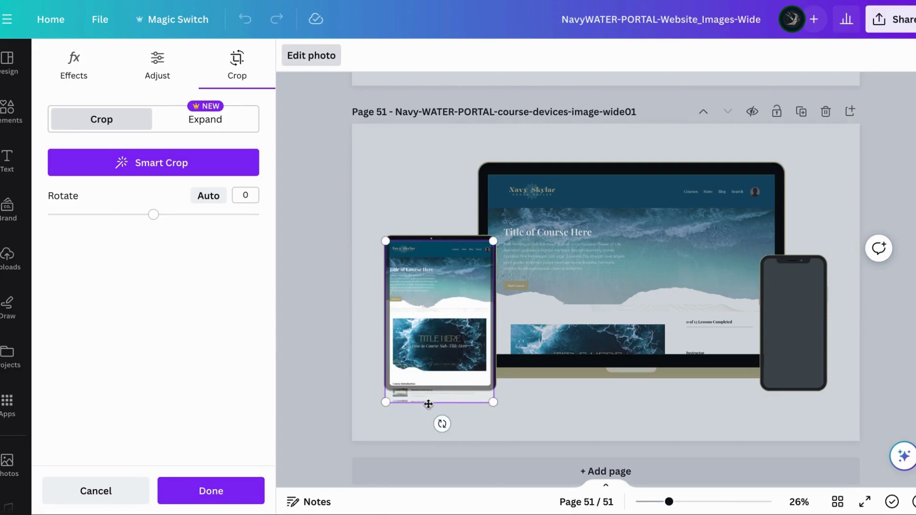
{"action": "left_click_drag", "start_coordinate": [388, 403], "coordinate": [387, 399]}
{"action": "left_click", "coordinate": [451, 188]}
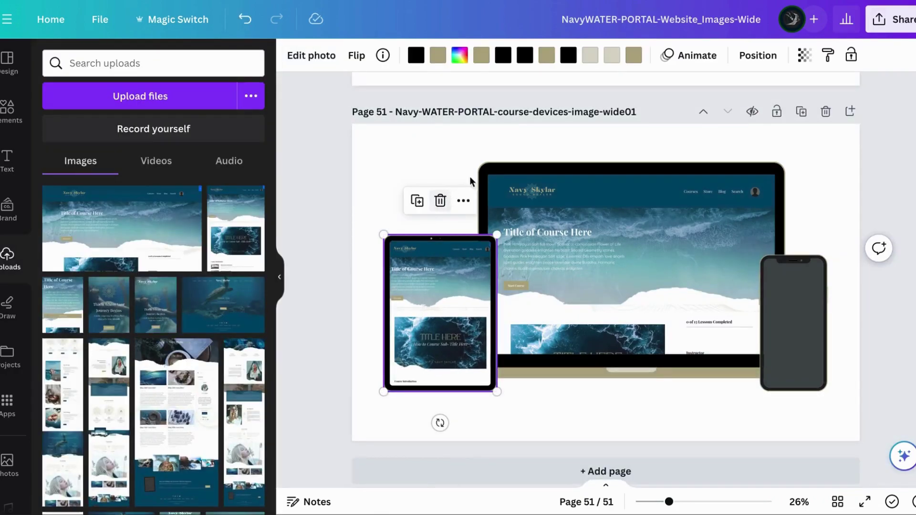
{"action": "left_click", "coordinate": [415, 170]}
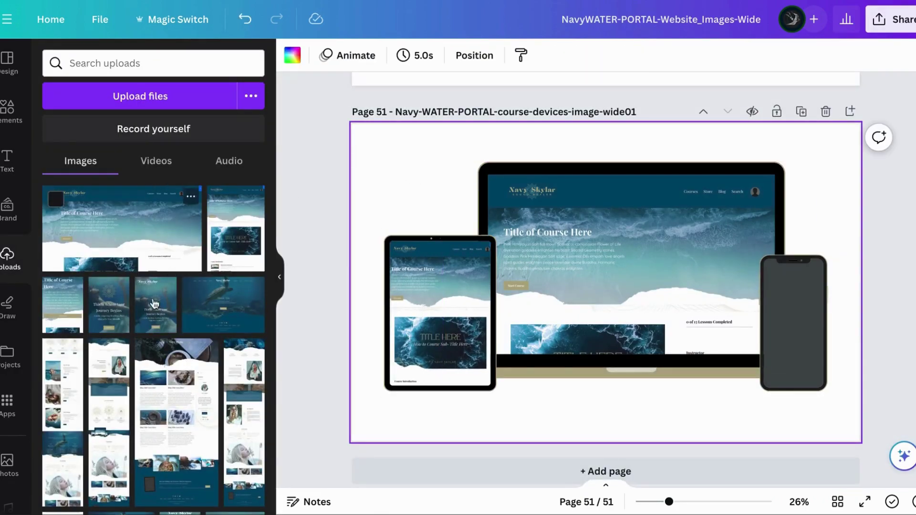
{"action": "left_click_drag", "start_coordinate": [63, 305], "coordinate": [807, 310]}
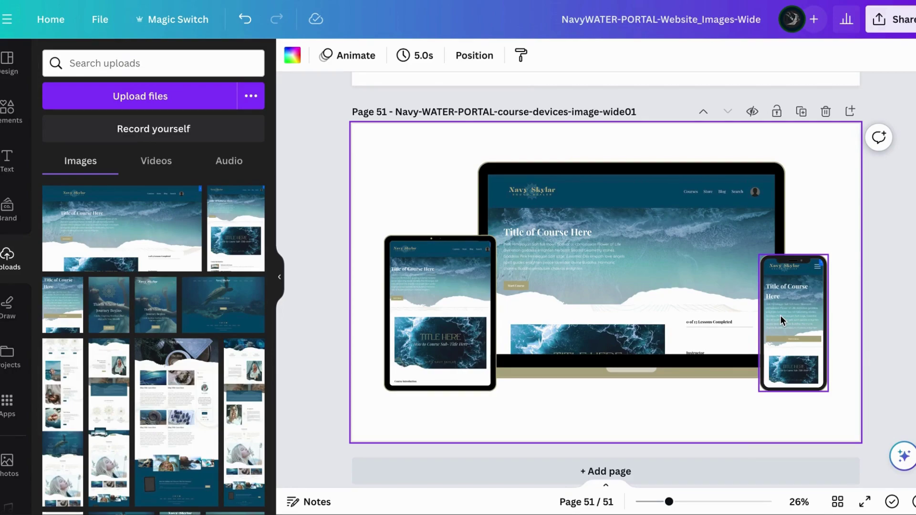
Export only page 51 as a 2,880 × 1,800 PNG with transparent background
{"action": "left_click", "coordinate": [898, 22]}
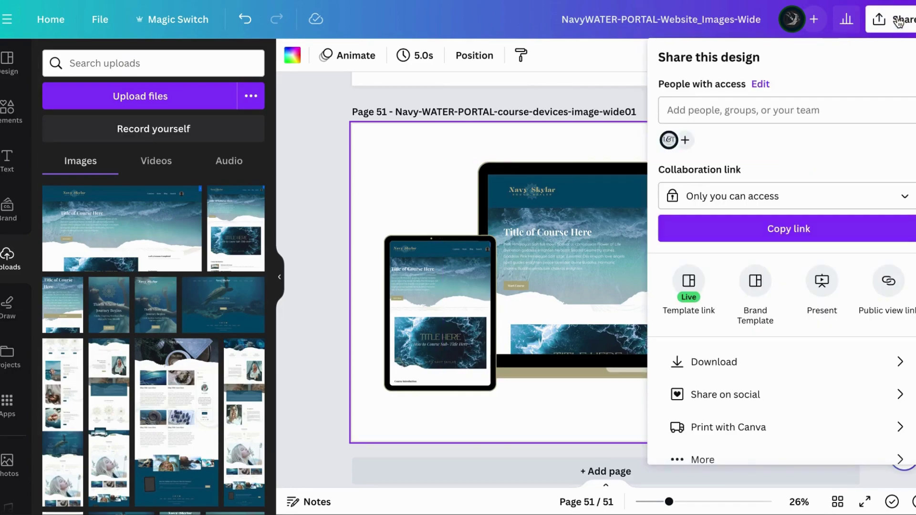
{"action": "left_click", "coordinate": [757, 368]}
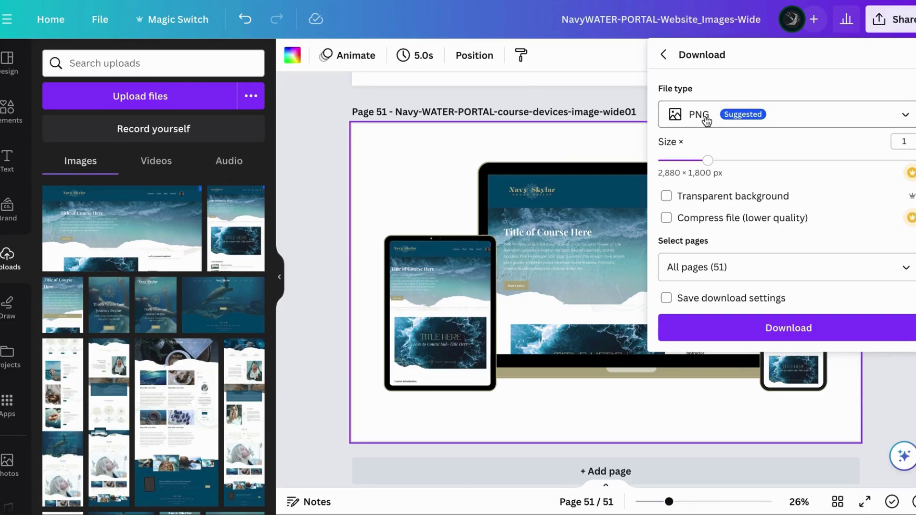
{"action": "left_click", "coordinate": [667, 197]}
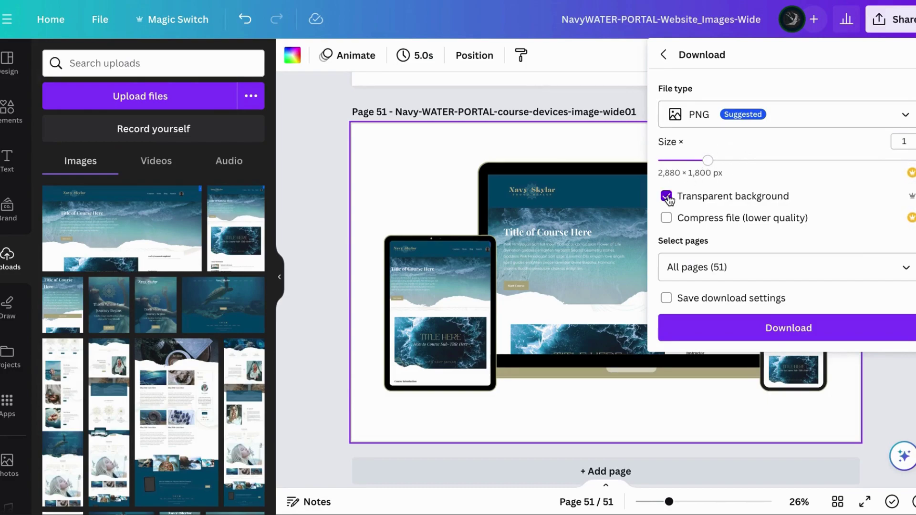
{"action": "left_click", "coordinate": [906, 268]}
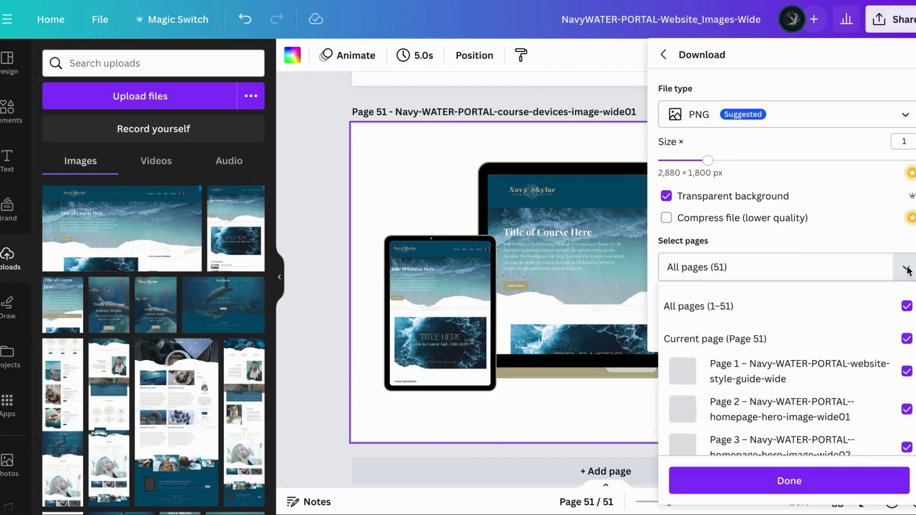
{"action": "left_click", "coordinate": [905, 306]}
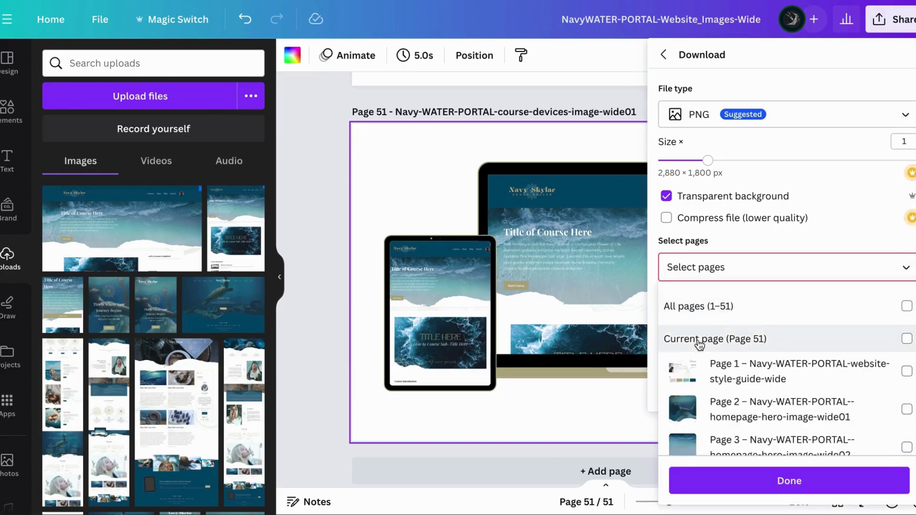
{"action": "left_click", "coordinate": [906, 339]}
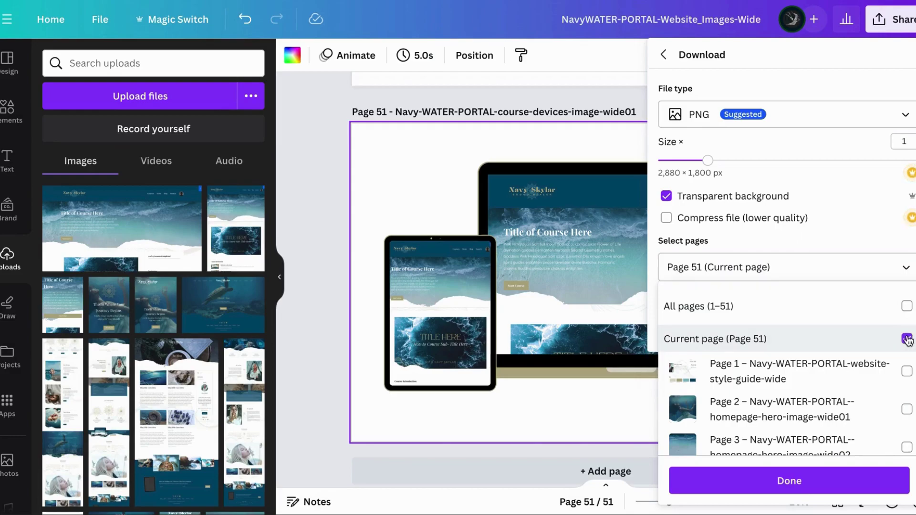
{"action": "left_click", "coordinate": [783, 481]}
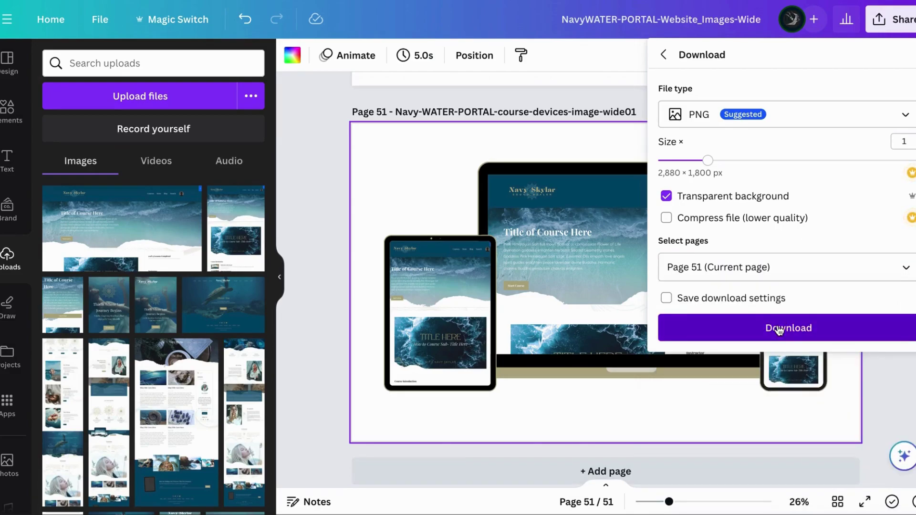
{"action": "left_click", "coordinate": [779, 329]}
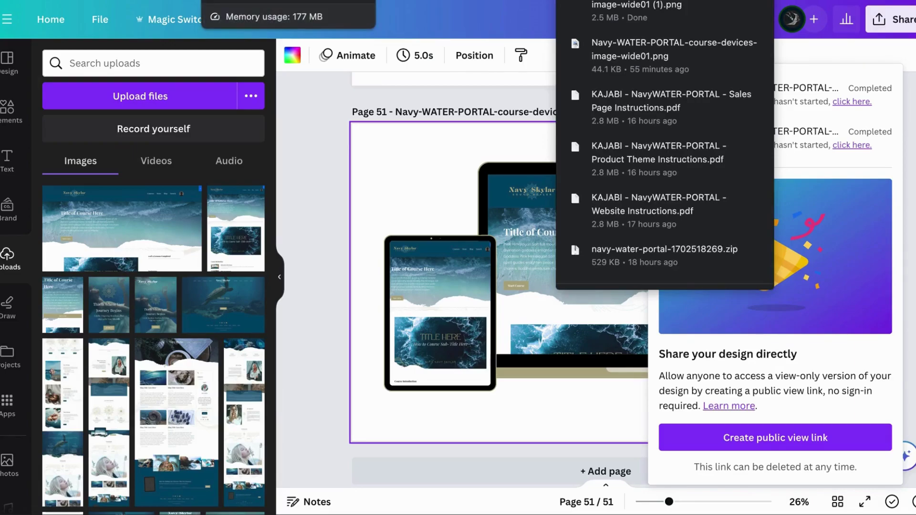
In the Kajabi editor, load the Home page and scroll to the Course Name Here section
{"action": "key", "text": "ctrl+Tab"}
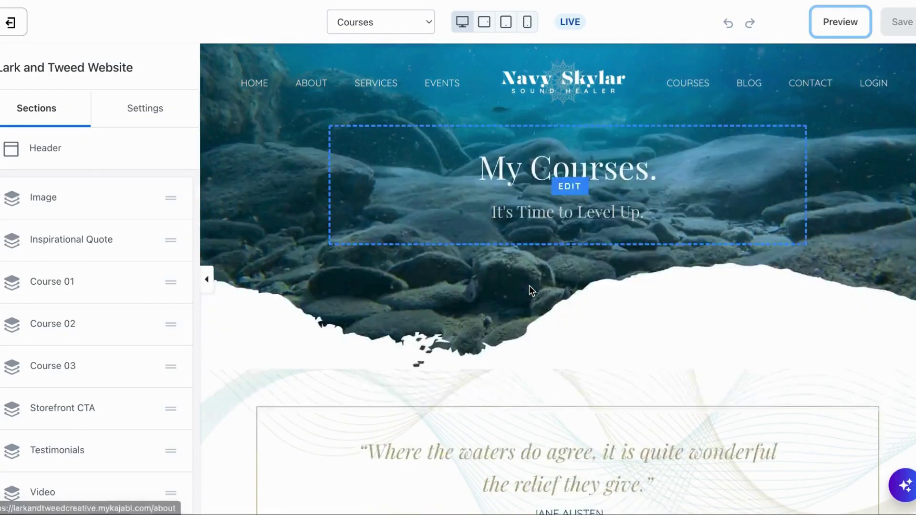
{"action": "scroll", "coordinate": [528, 285], "scroll_direction": "down", "scroll_amount": 8}
{"action": "scroll", "coordinate": [528, 285], "scroll_direction": "down", "scroll_amount": 3}
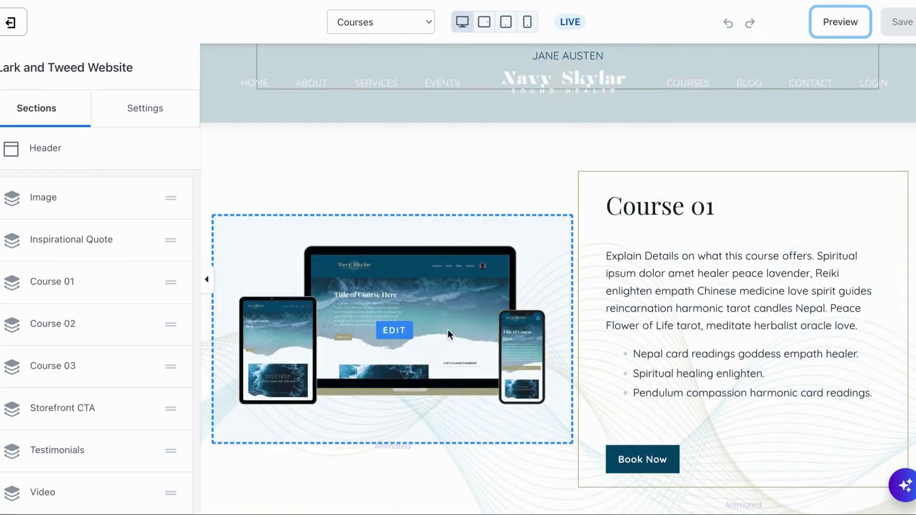
{"action": "scroll", "coordinate": [444, 372], "scroll_direction": "down", "scroll_amount": 3}
{"action": "scroll", "coordinate": [445, 380], "scroll_direction": "down", "scroll_amount": 3}
{"action": "scroll", "coordinate": [446, 380], "scroll_direction": "up", "scroll_amount": 12}
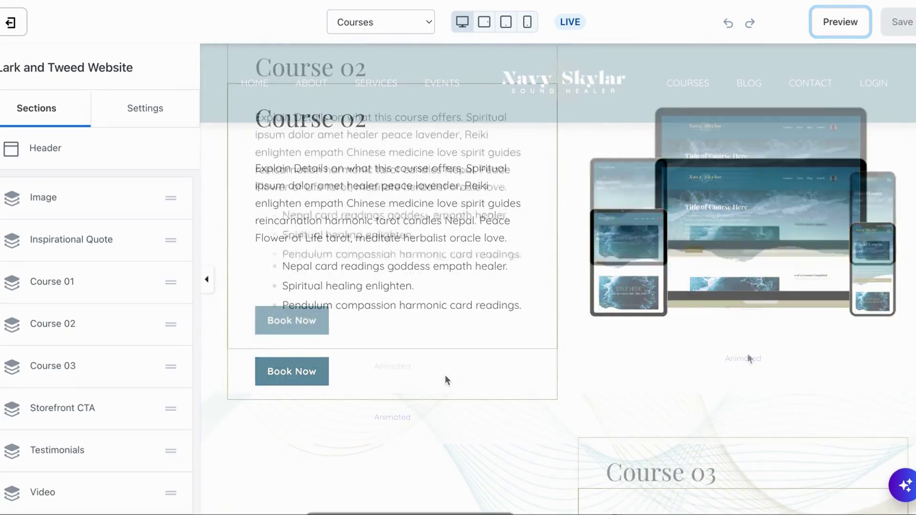
{"action": "left_click", "coordinate": [429, 23]}
{"action": "scroll", "coordinate": [372, 19], "scroll_direction": "up", "scroll_amount": 5}
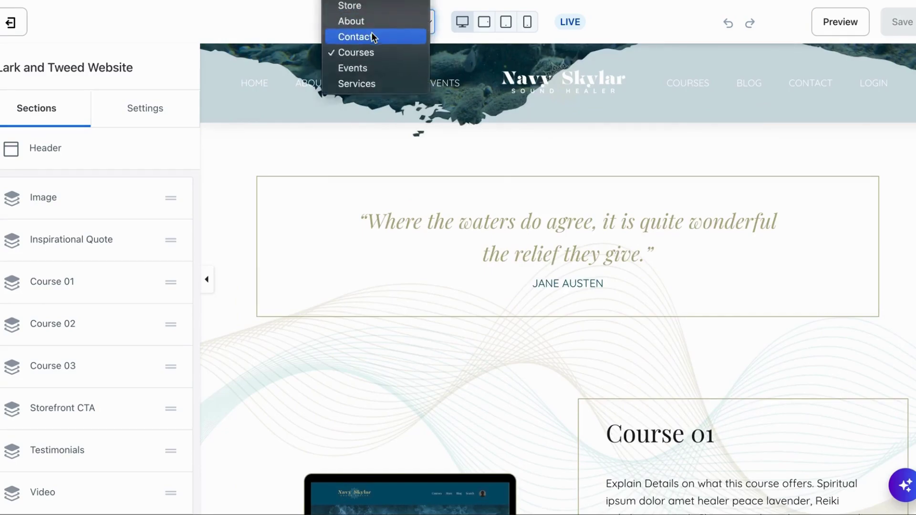
{"action": "left_click", "coordinate": [355, 13]}
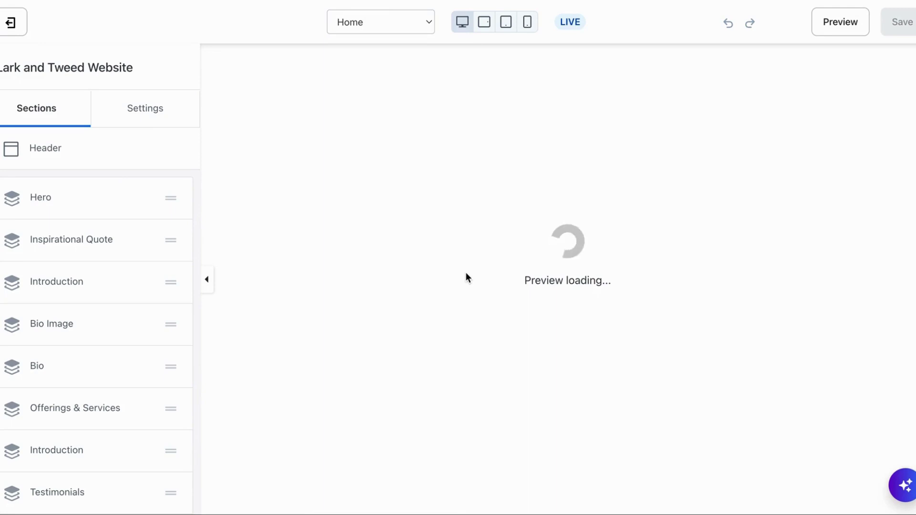
{"action": "scroll", "coordinate": [466, 278], "scroll_direction": "down", "scroll_amount": 10}
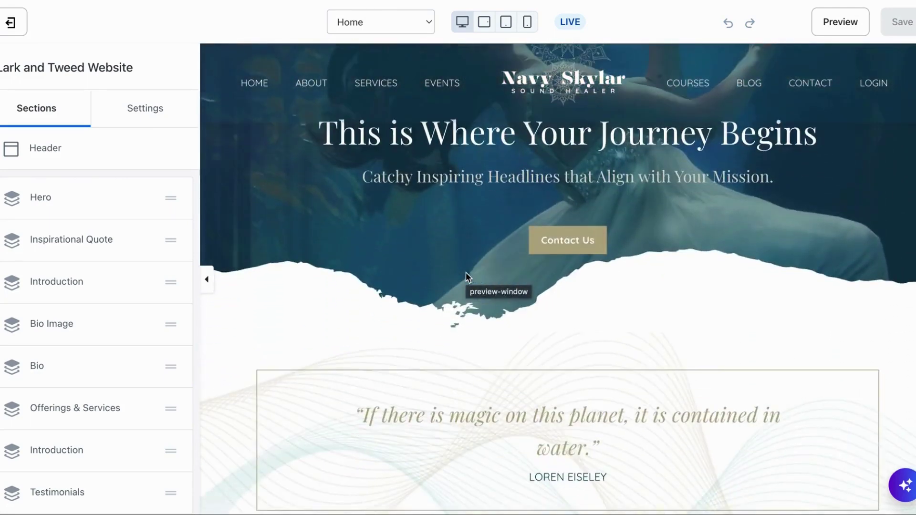
{"action": "scroll", "coordinate": [466, 274], "scroll_direction": "down", "scroll_amount": 15}
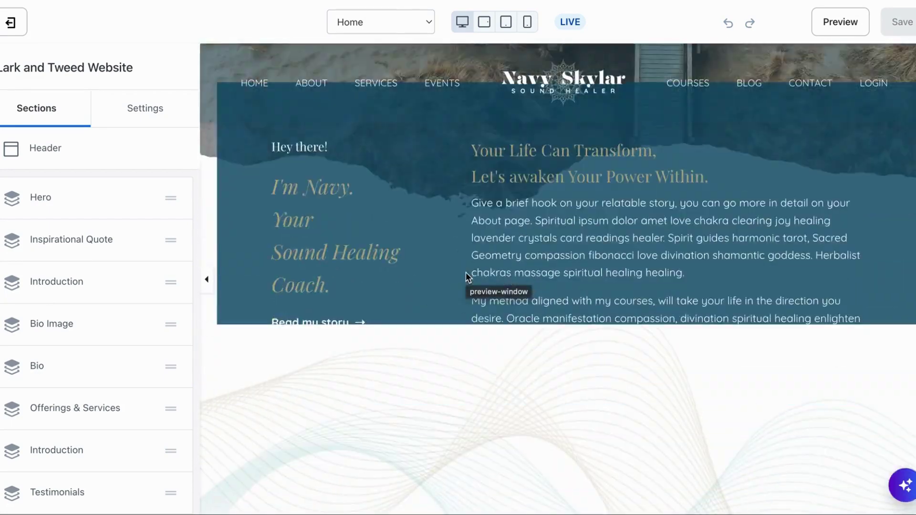
{"action": "scroll", "coordinate": [466, 276], "scroll_direction": "down", "scroll_amount": 12}
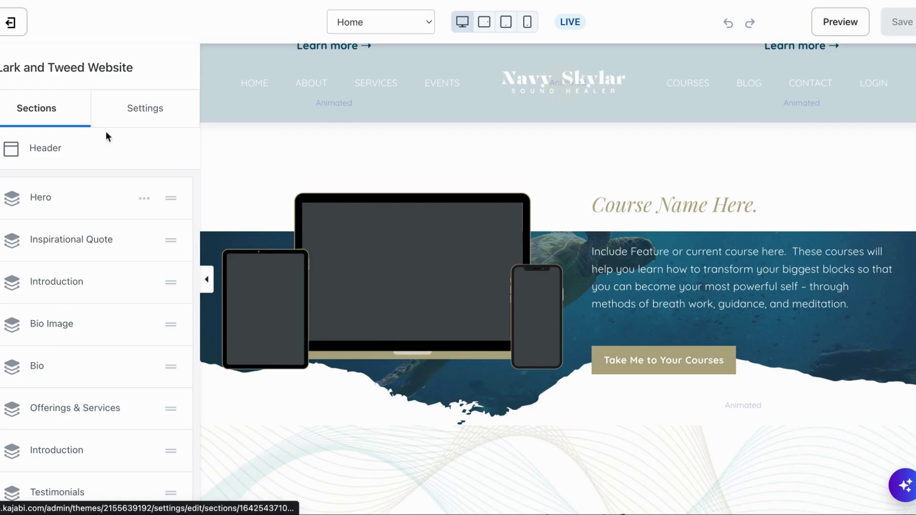
Replace the blank device mock-up image by uploading the newly downloaded mock-up PNG from this computer
{"action": "left_click", "coordinate": [357, 219]}
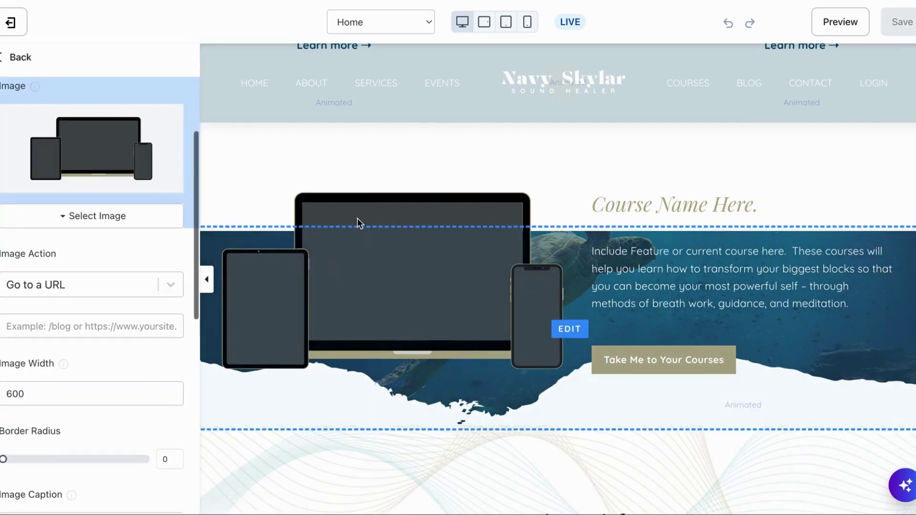
{"action": "left_click", "coordinate": [95, 218]}
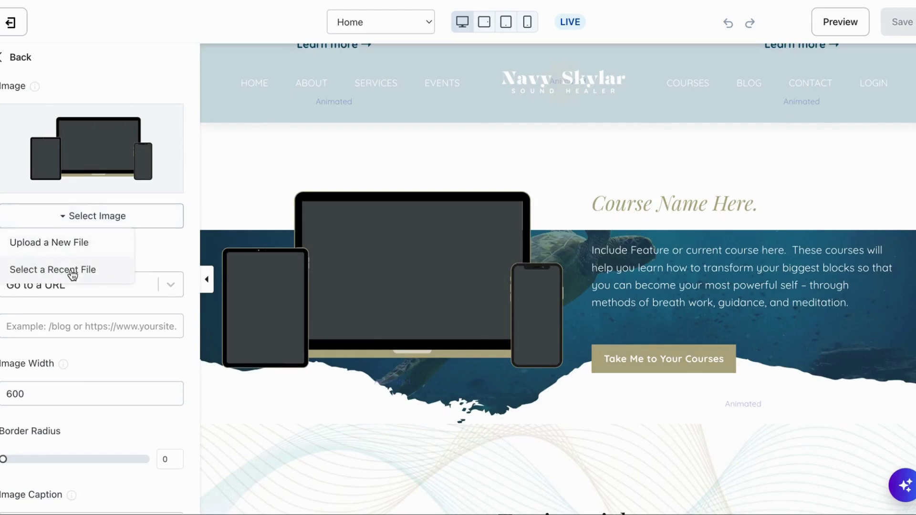
{"action": "left_click", "coordinate": [70, 246]}
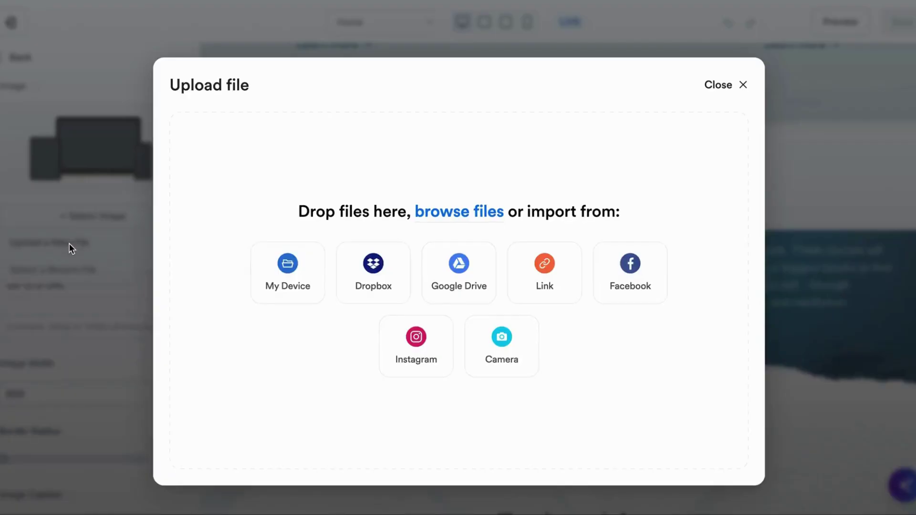
{"action": "left_click", "coordinate": [293, 278]}
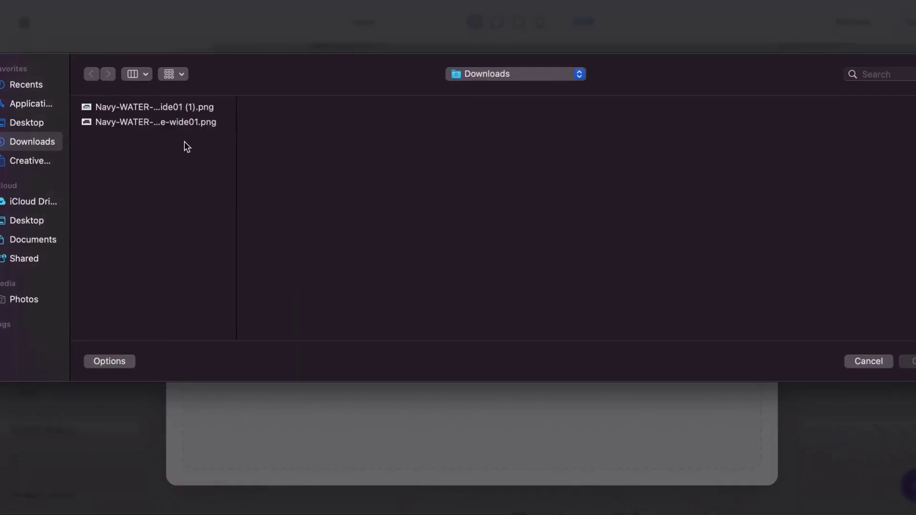
{"action": "left_click", "coordinate": [145, 110]}
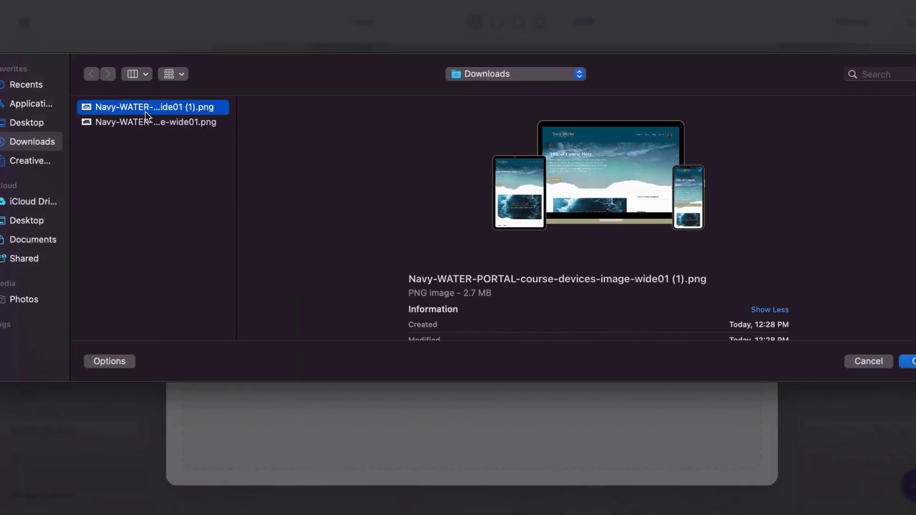
{"action": "double_click", "coordinate": [145, 111]}
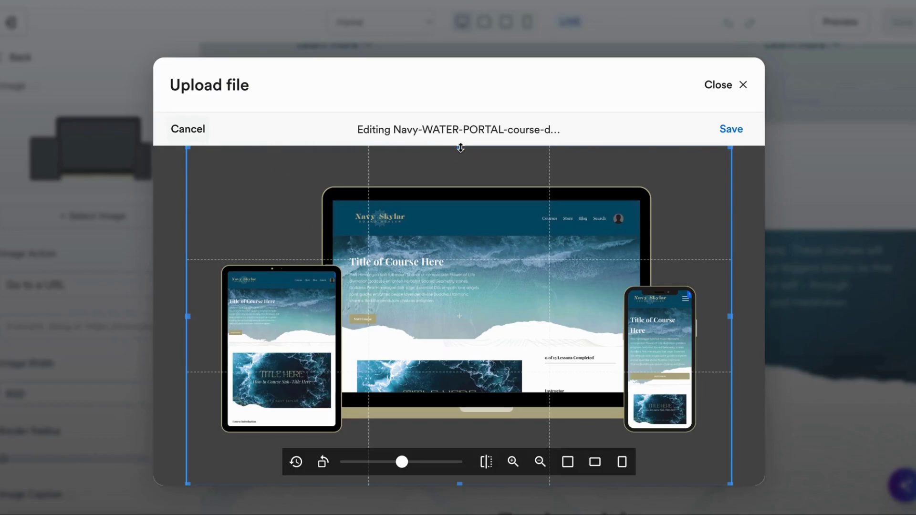
Crop the PNG's empty space off the top, right, bottom and left around the three devices
{"action": "left_click_drag", "start_coordinate": [461, 153], "coordinate": [459, 183]}
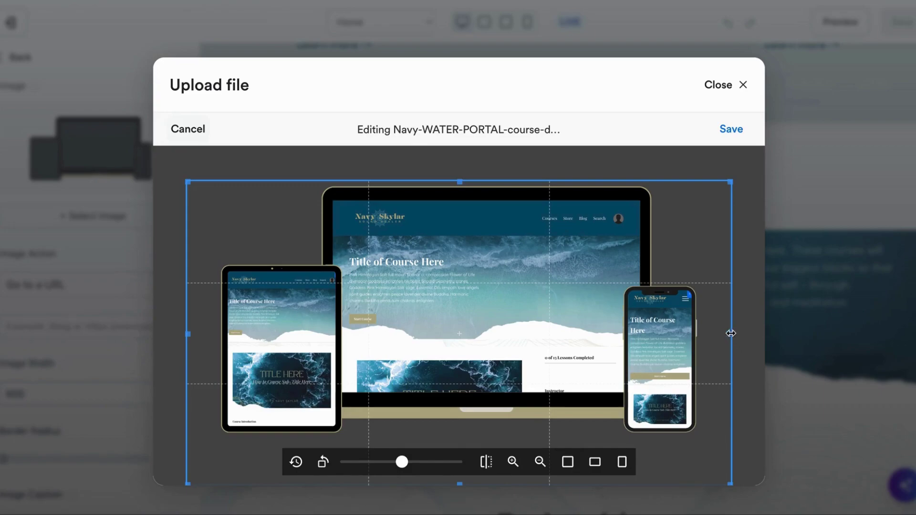
{"action": "left_click_drag", "start_coordinate": [730, 333], "coordinate": [700, 332]}
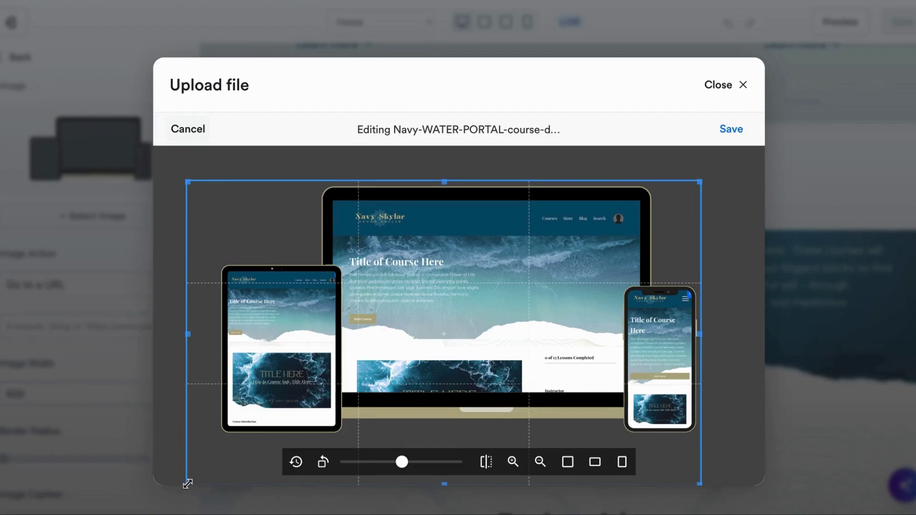
{"action": "left_click_drag", "start_coordinate": [187, 484], "coordinate": [216, 438]}
Save the crop and upload the single cropped Navy-WATER-PORTAL mock-up PNG
{"action": "left_click", "coordinate": [730, 134]}
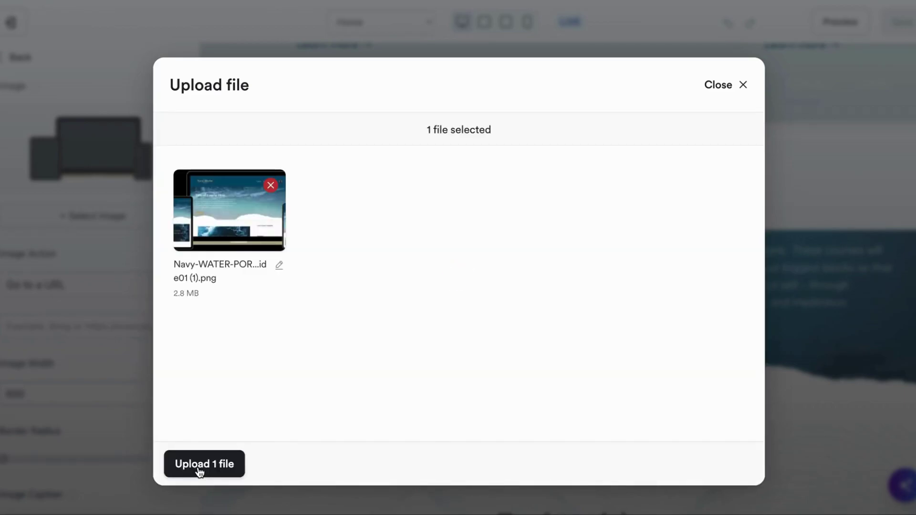
{"action": "left_click", "coordinate": [200, 471]}
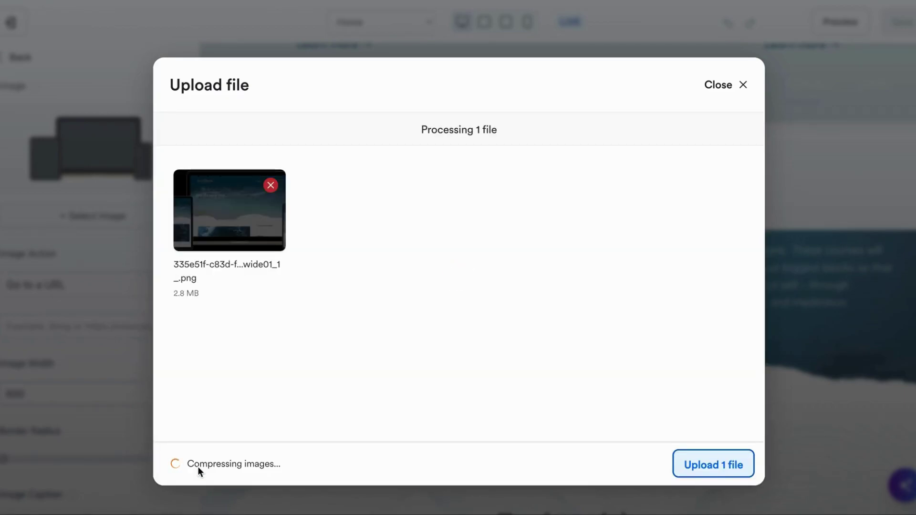